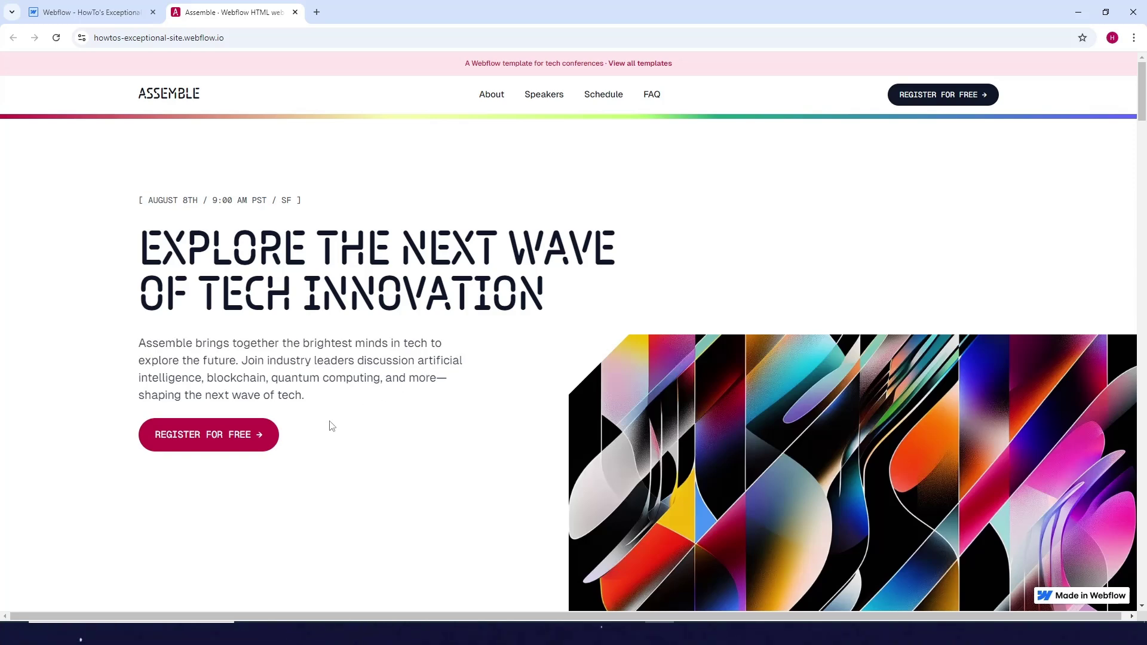
Try the live Register button, then return to the Webflow Designer
{"action": "left_click", "coordinate": [260, 446]}
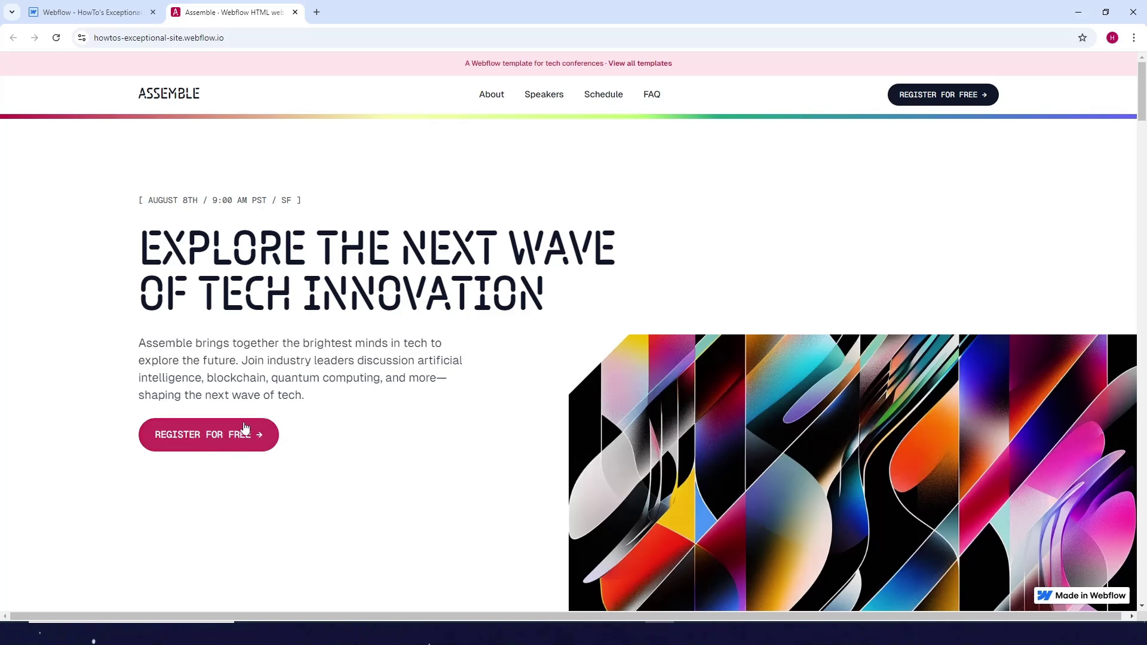
{"action": "key", "text": "ctrl+Tab"}
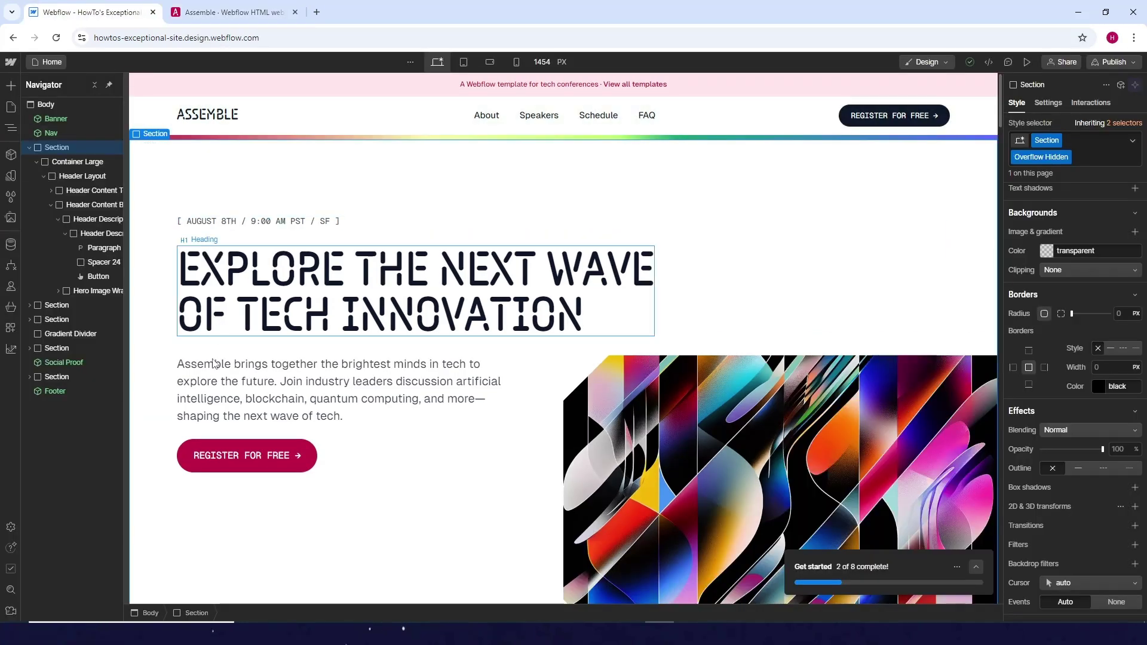
{"action": "key", "text": "ctrl+Tab"}
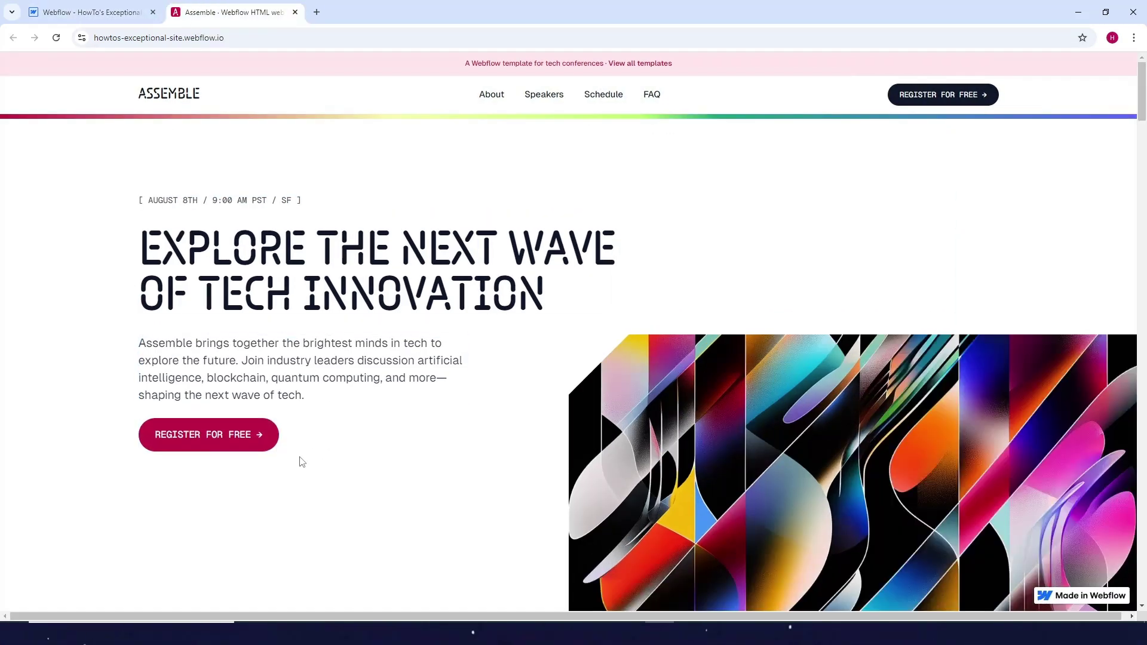
{"action": "key", "text": "ctrl+Tab"}
Select the Register for Free button and give its style a Hover state
{"action": "left_click", "coordinate": [246, 455]}
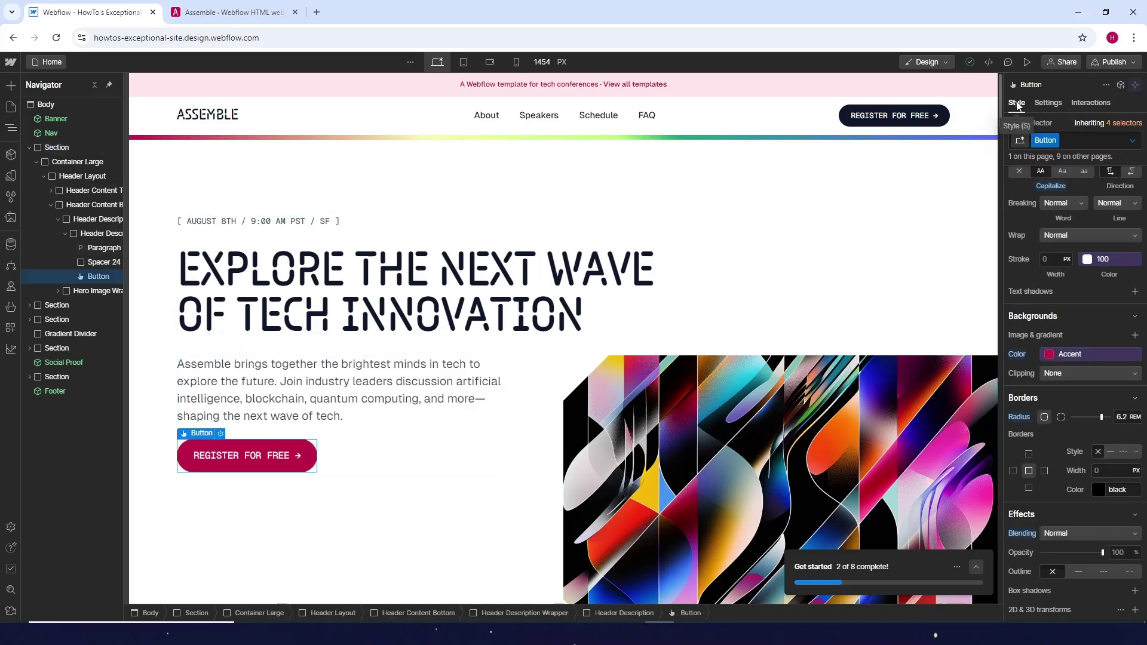
{"action": "left_click", "coordinate": [1132, 141]}
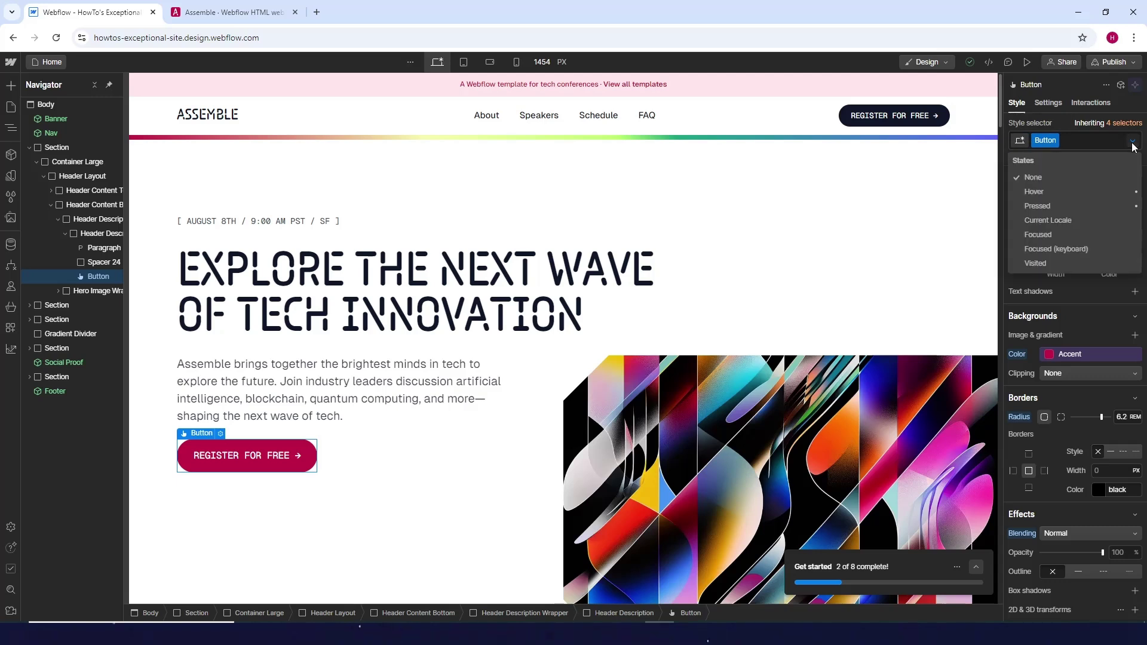
{"action": "left_click", "coordinate": [1041, 195]}
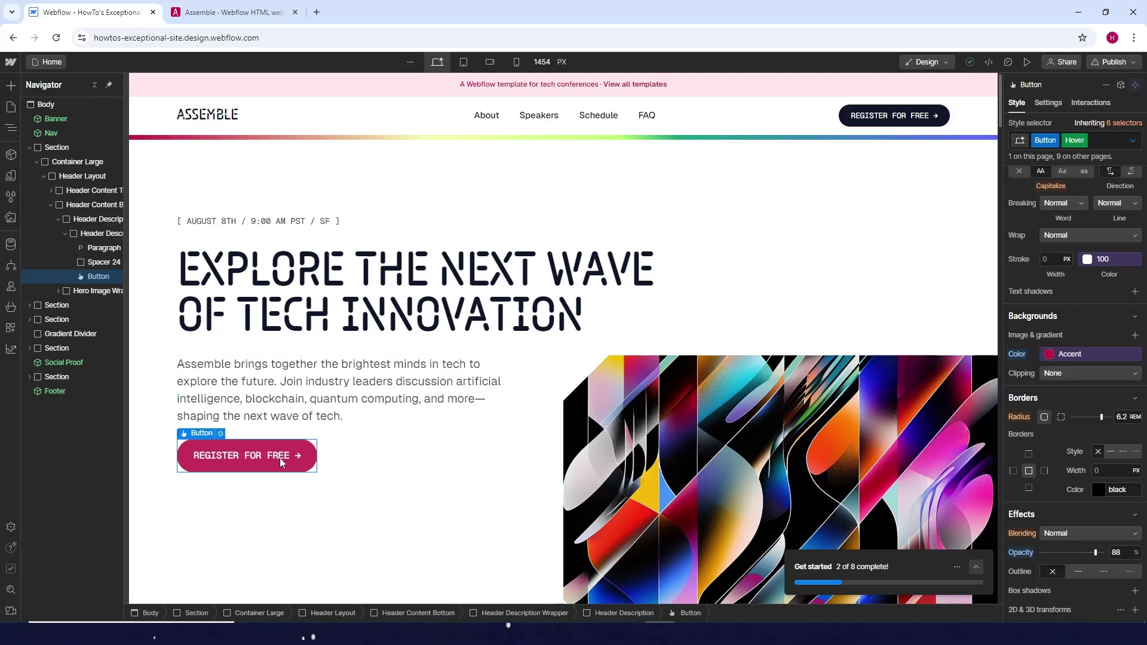
Set the hover background to the dark gray 800 variable and publish the site
{"action": "left_click", "coordinate": [1061, 357]}
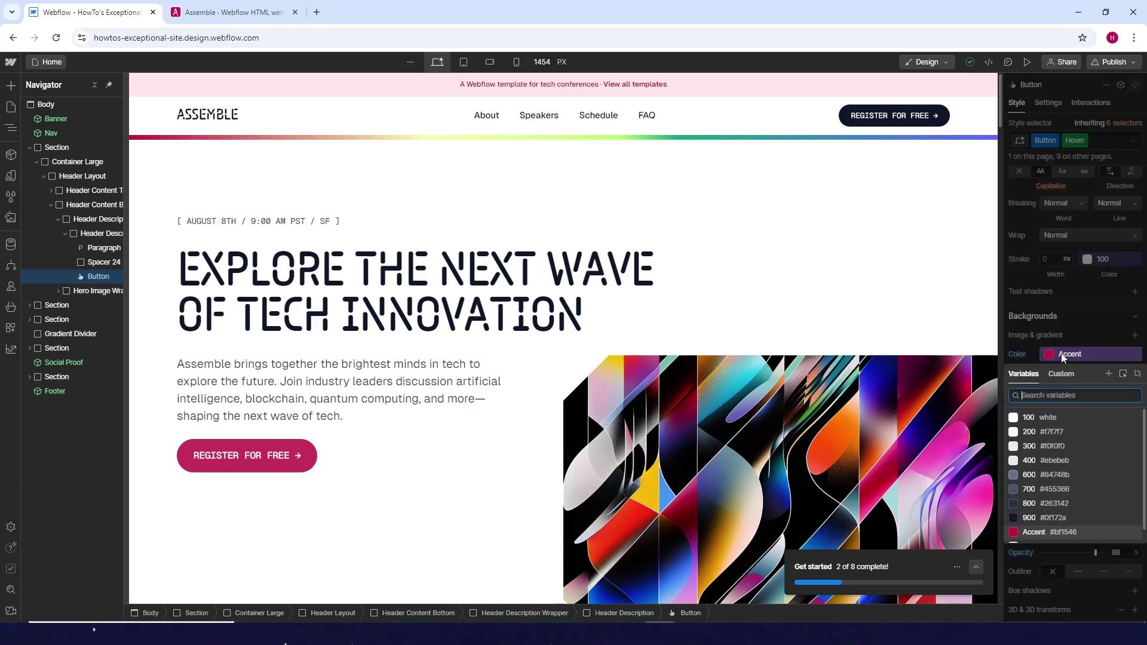
{"action": "left_click", "coordinate": [1041, 503]}
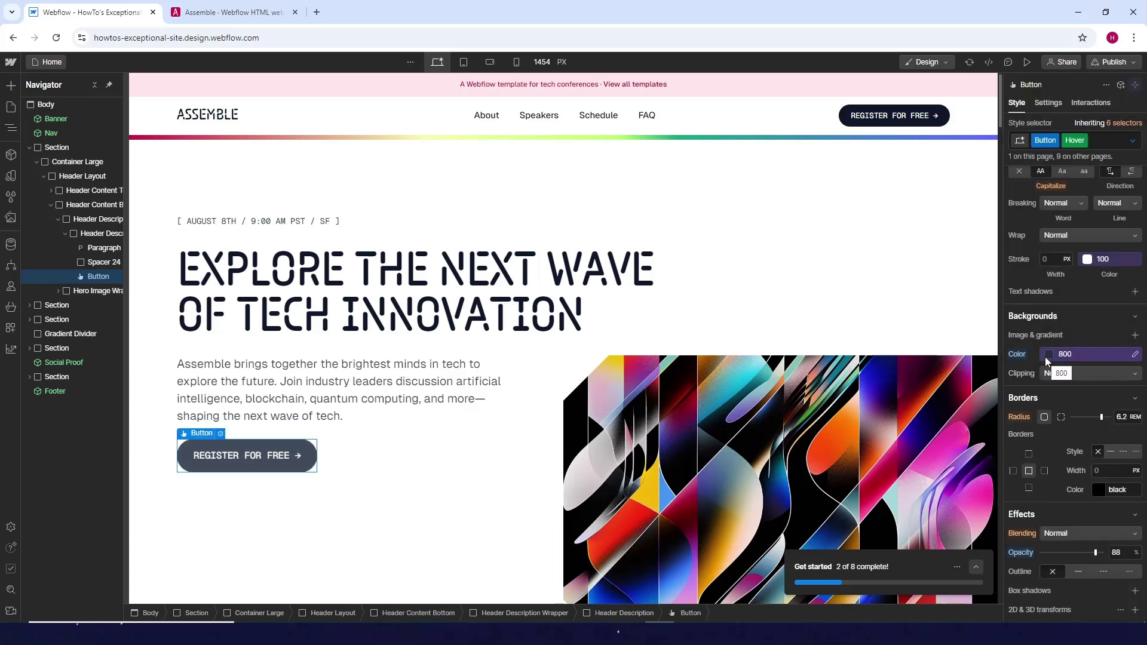
{"action": "left_click", "coordinate": [741, 194]}
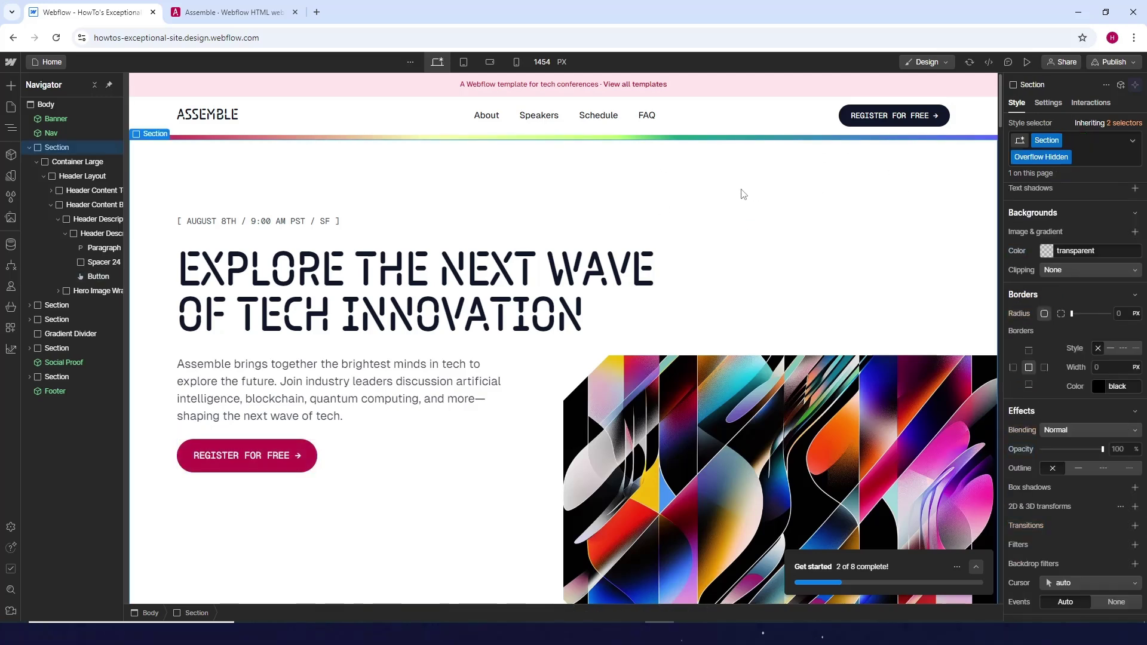
{"action": "left_click", "coordinate": [1111, 62]}
{"action": "left_click", "coordinate": [1093, 232]}
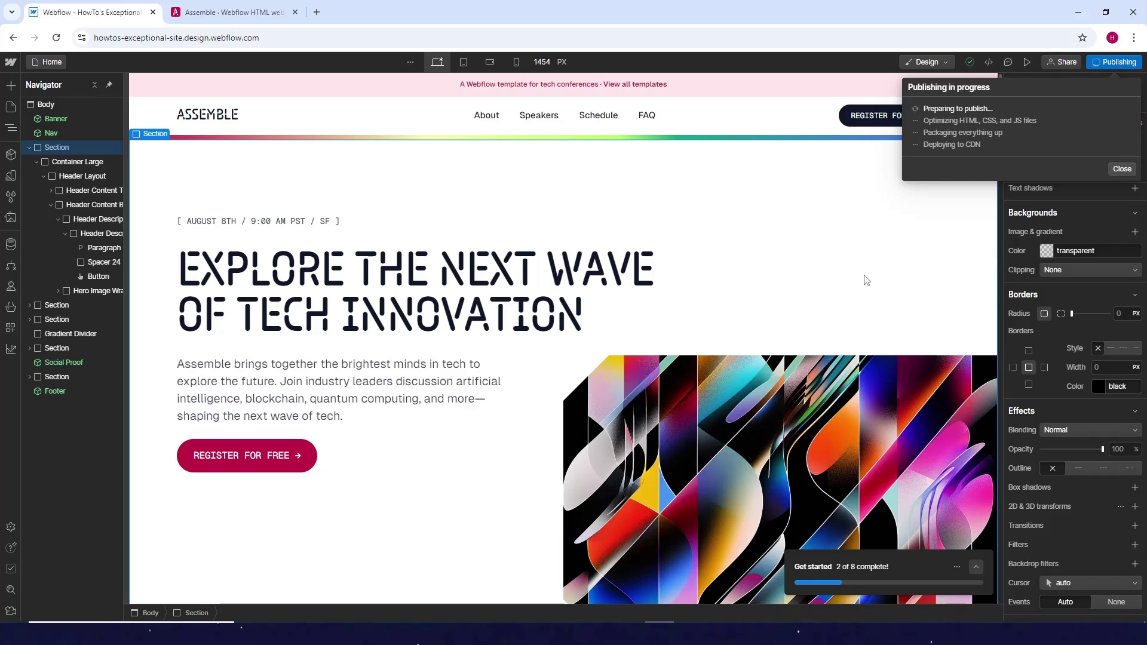
{"action": "left_click", "coordinate": [229, 12]}
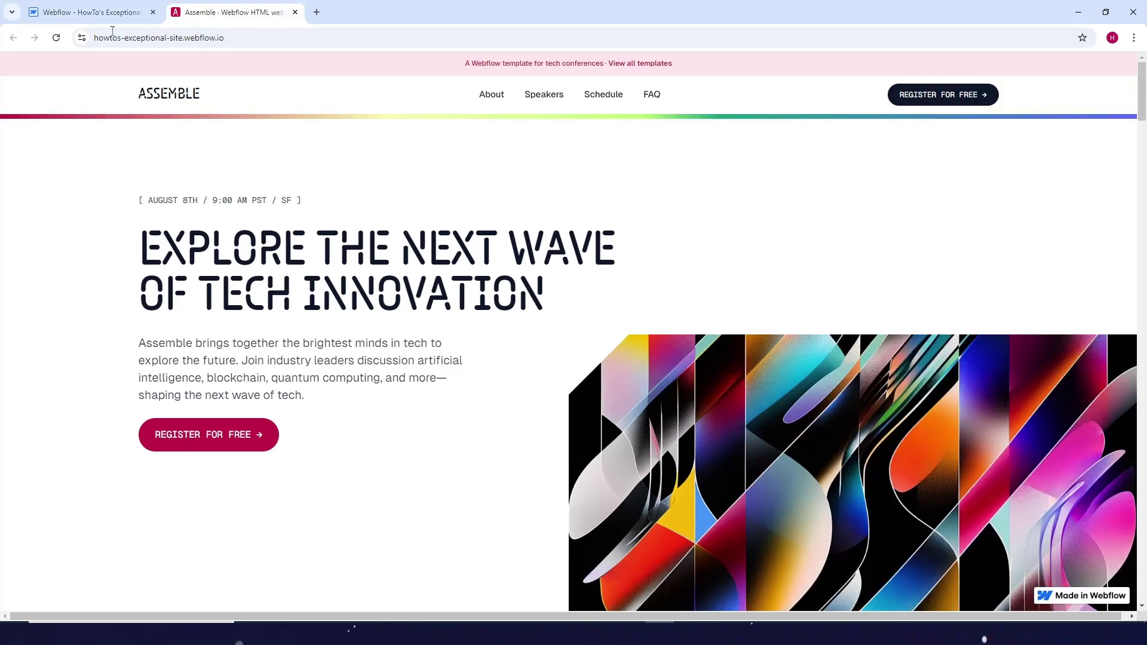
{"action": "left_click", "coordinate": [56, 37]}
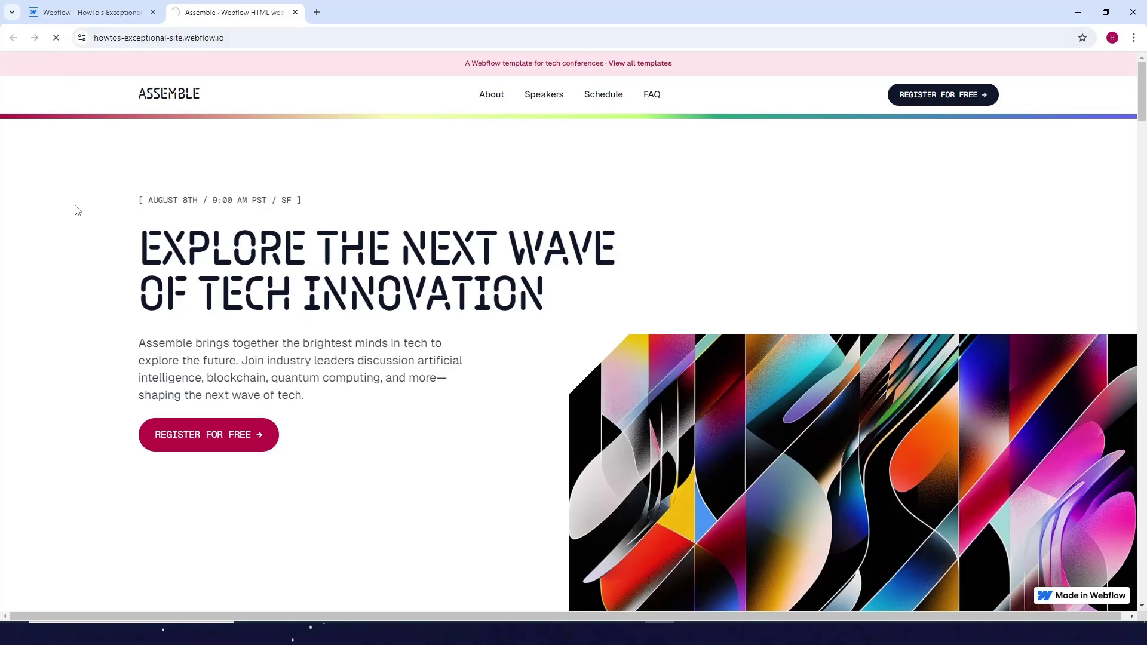